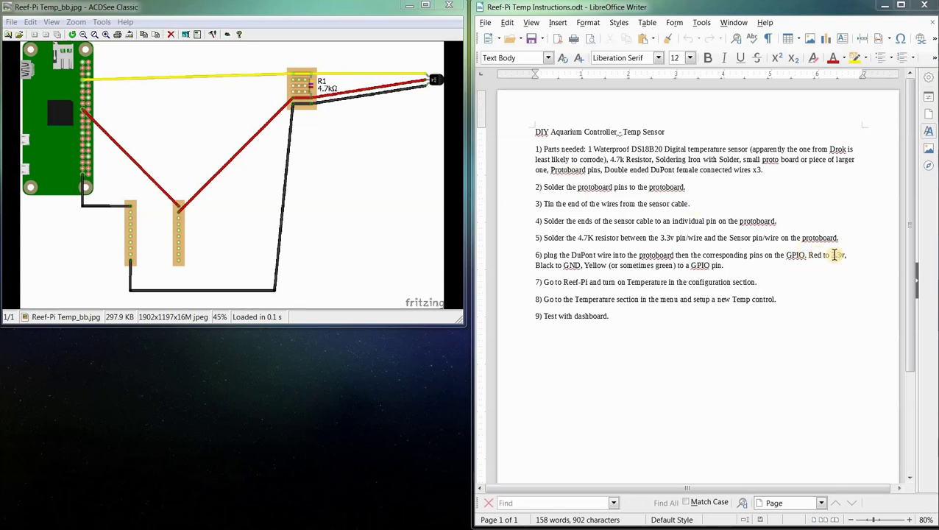
Step: Select and then deselect the word 'Drok' in the parts list
double_click(839, 150)
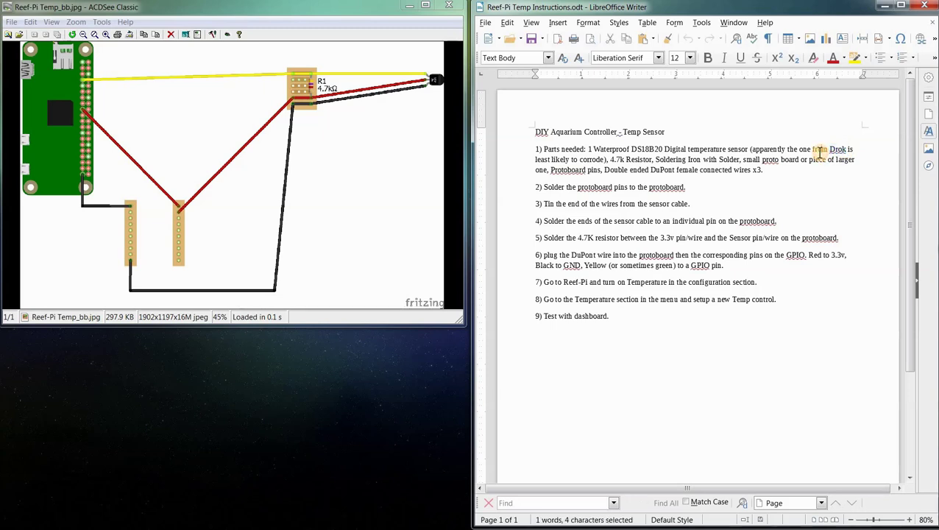
click(836, 151)
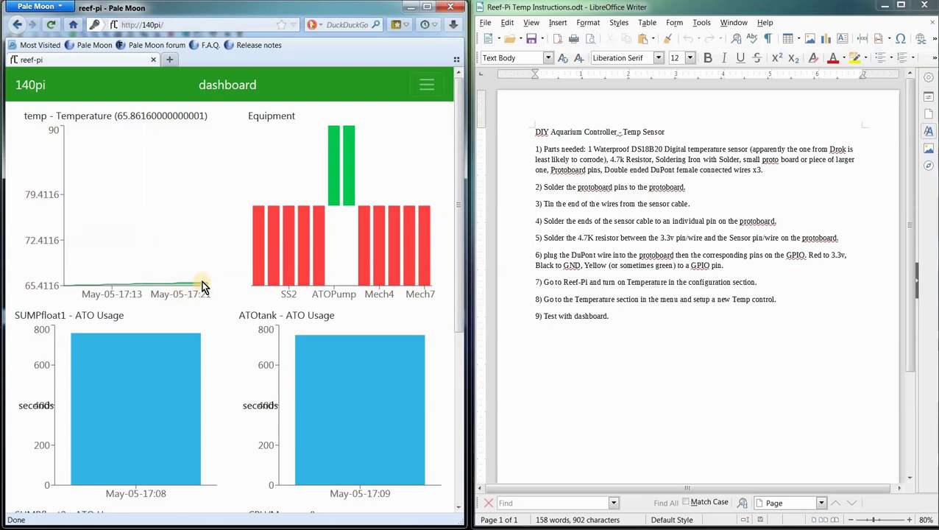
Step: Look over the Configuration settings, then visit the Temperature sensors page
click(424, 94)
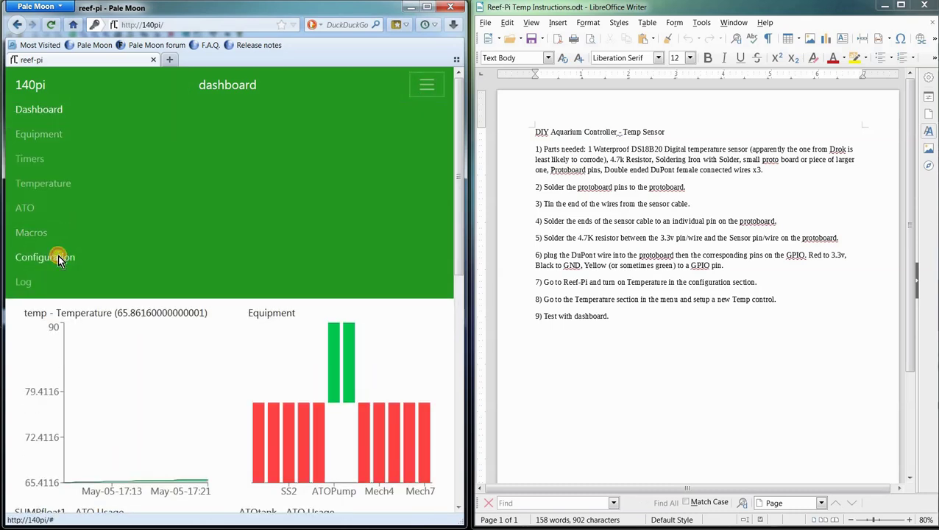
click(59, 254)
scroll(46, 373, down, 5)
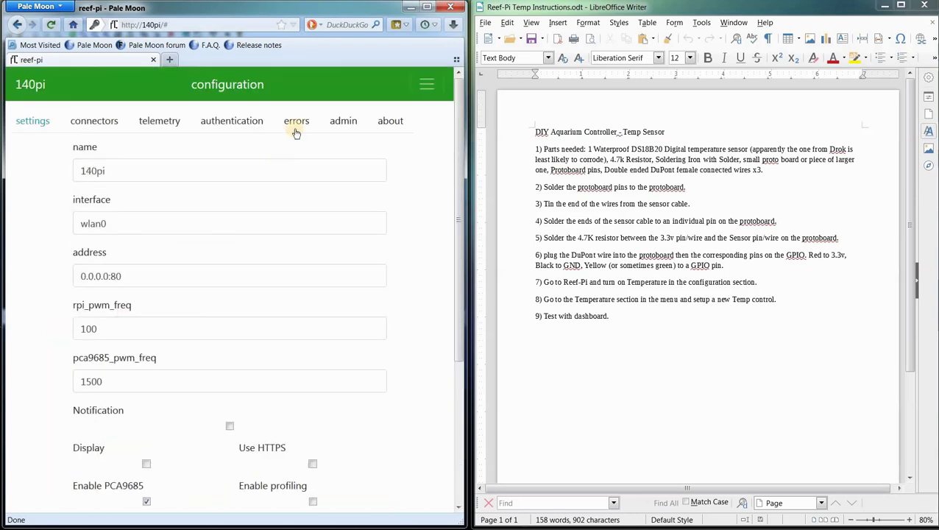
click(426, 85)
click(40, 185)
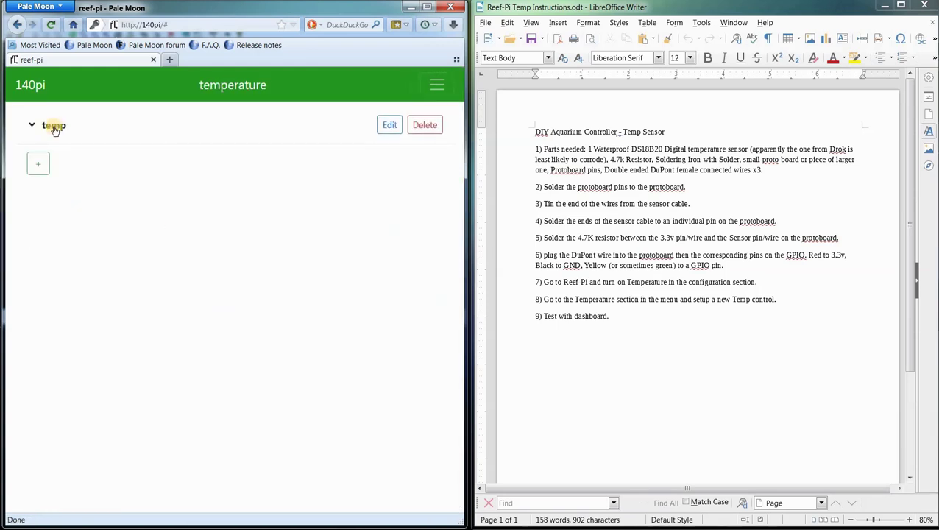
Step: Review the inlet and outlet connectors in Configuration, then return to the Temperature page
click(426, 85)
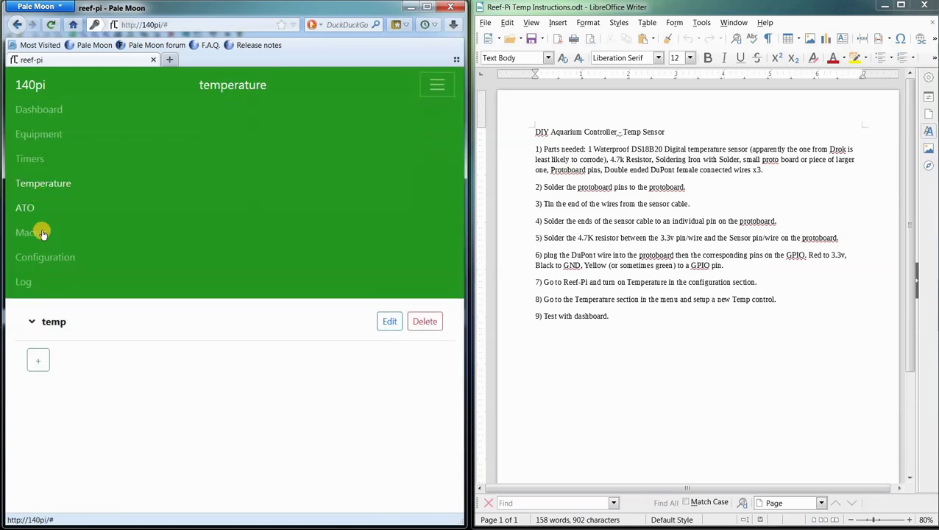
click(46, 250)
click(94, 120)
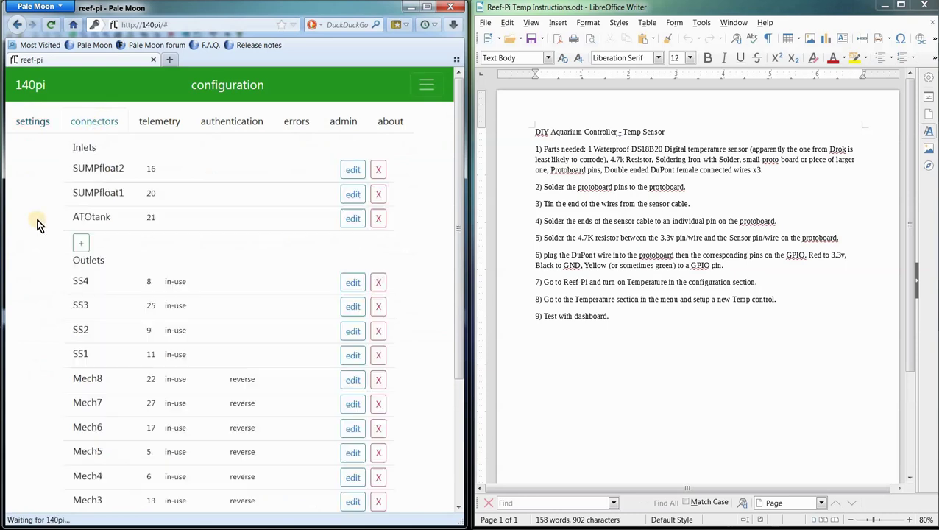
scroll(20, 342, down, 4)
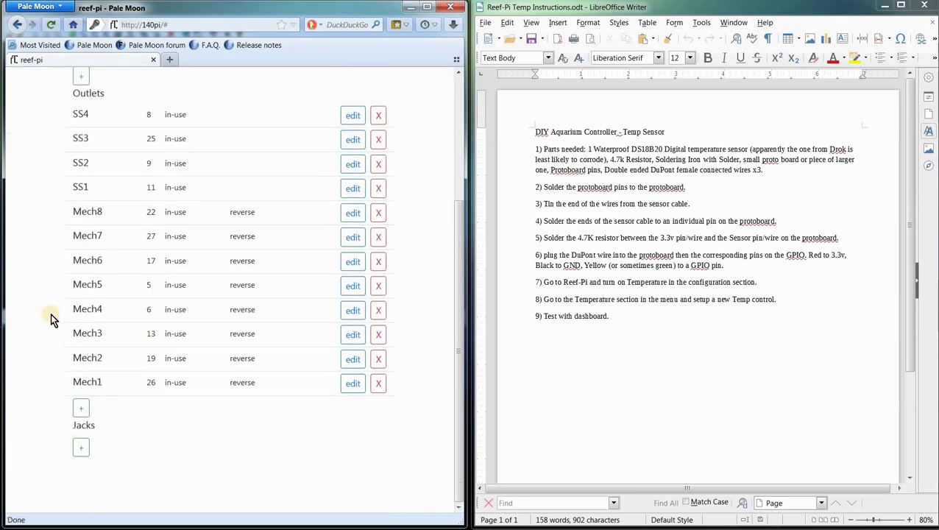
scroll(52, 319, up, 5)
click(427, 84)
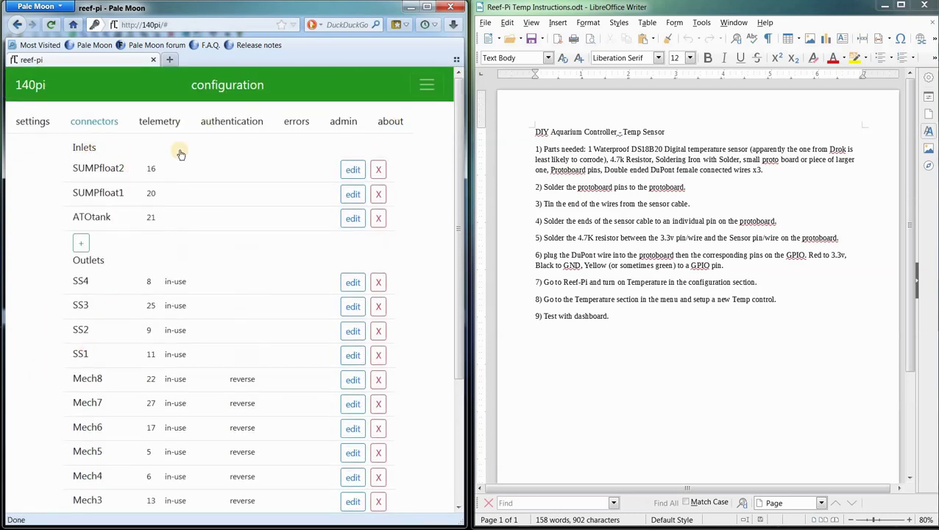
click(40, 187)
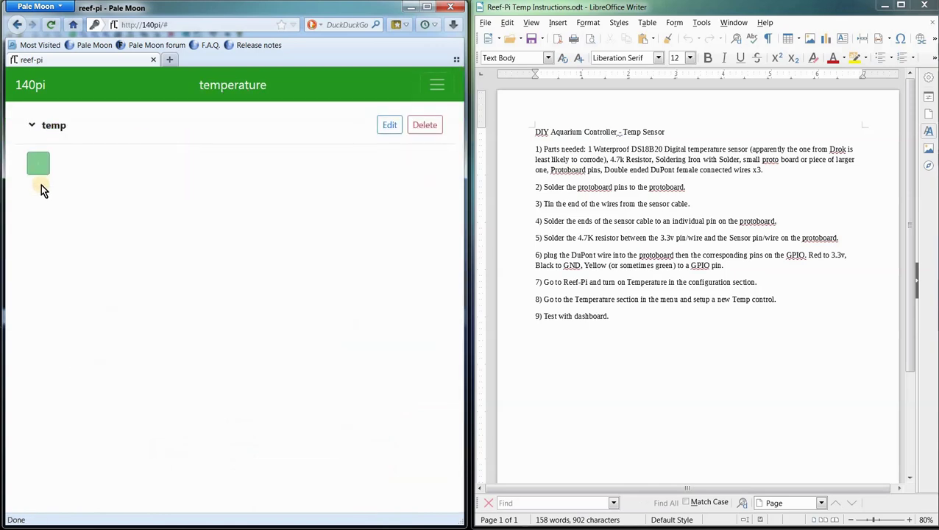
Step: Edit the temp controller and assign it sensor 28-011867e881ff
click(37, 163)
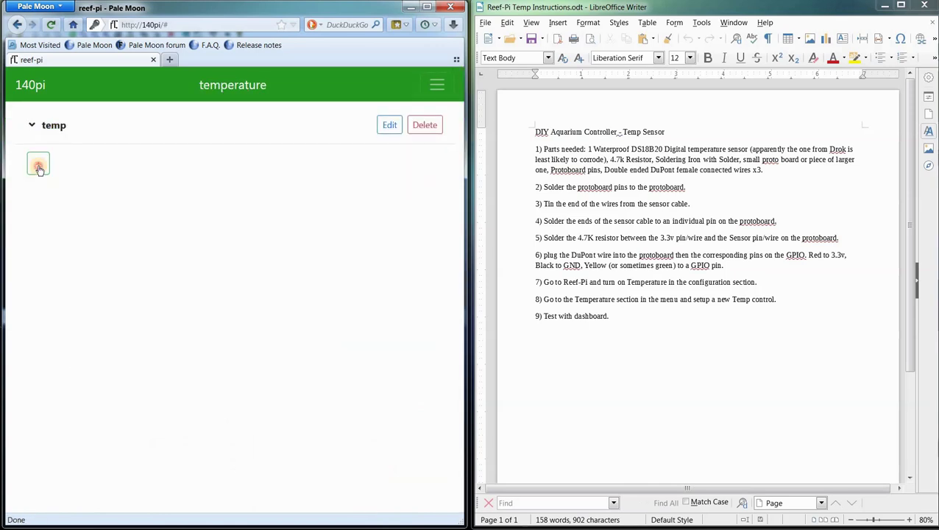
click(379, 127)
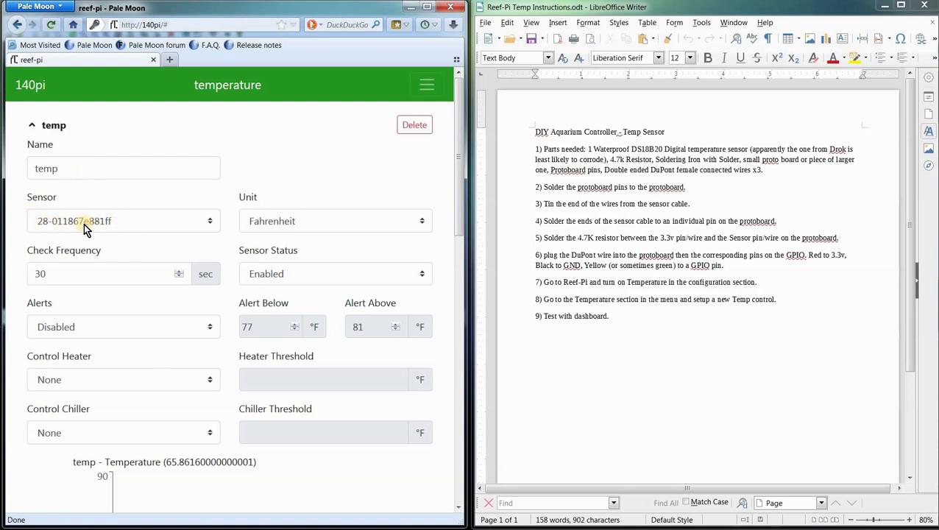
click(209, 225)
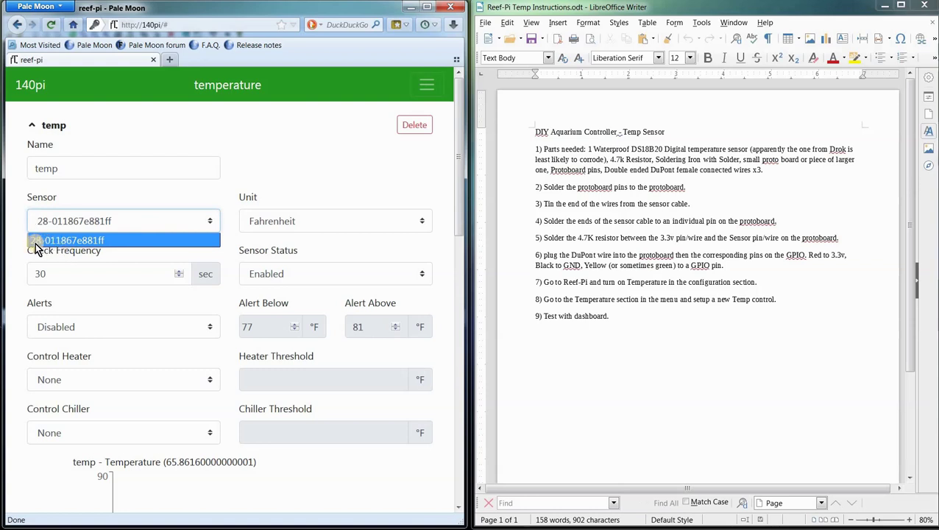
click(61, 241)
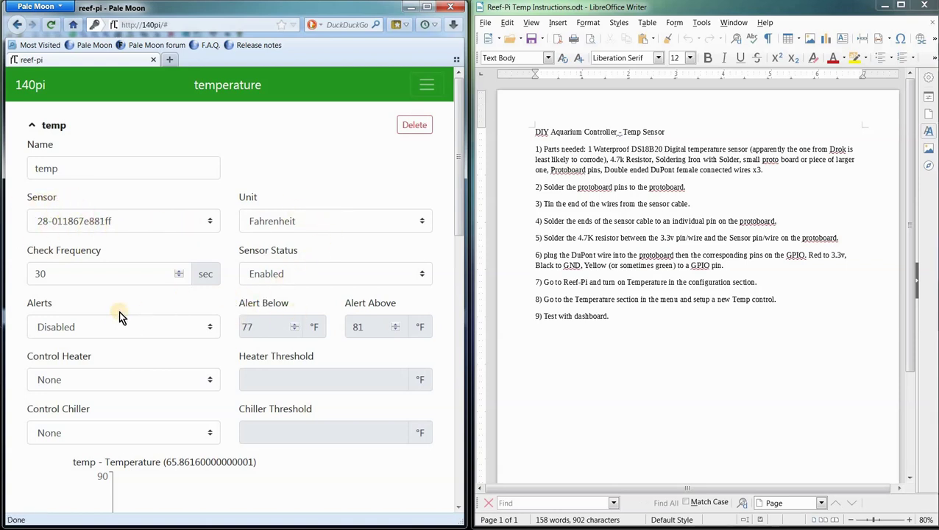
Step: Leave heater control at None and collapse the unused new-sensor form
scroll(396, 254, down, 2)
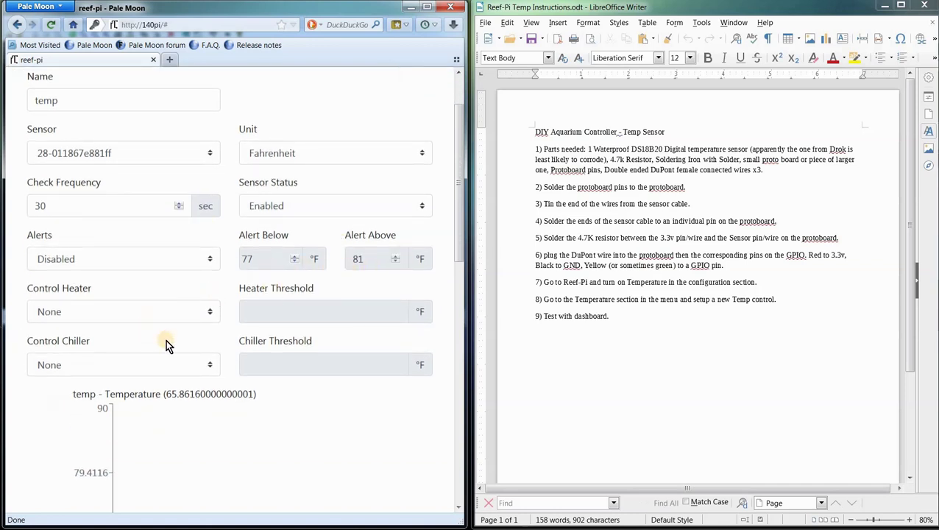
click(178, 315)
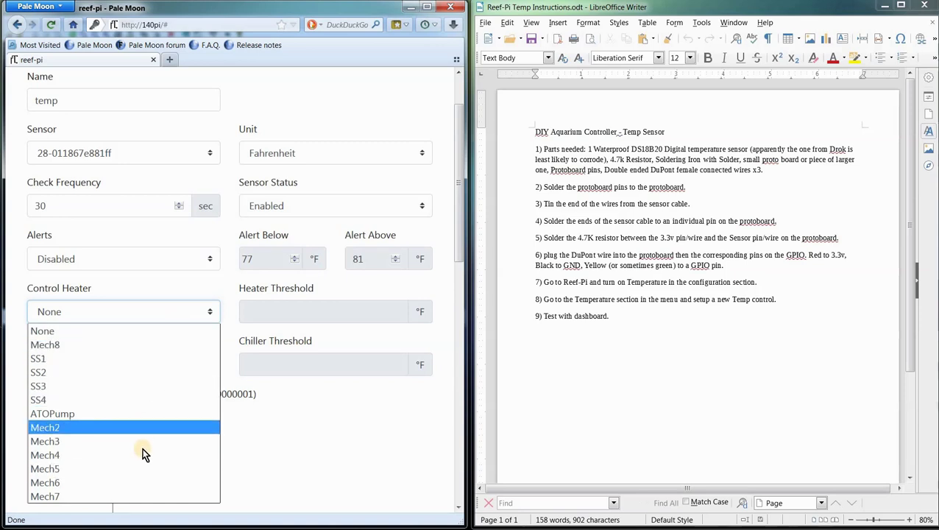
click(18, 379)
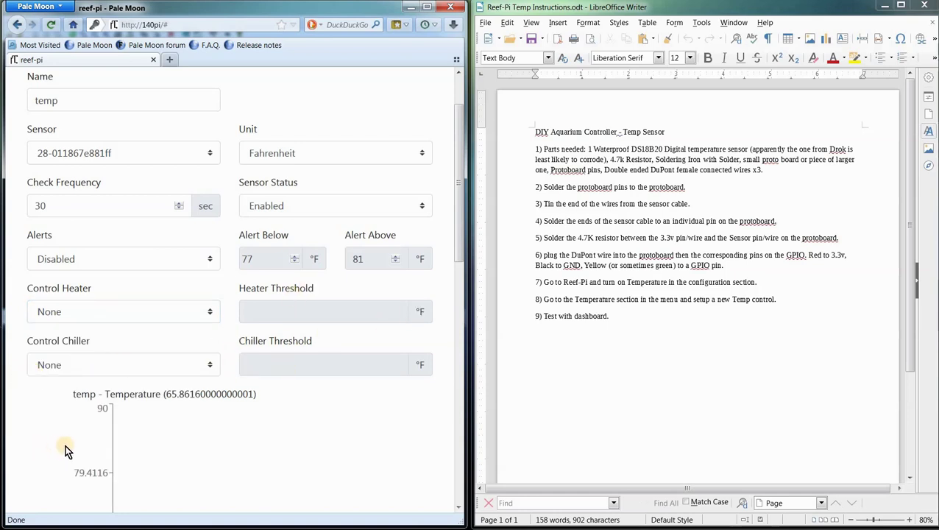
scroll(60, 446, down, 5)
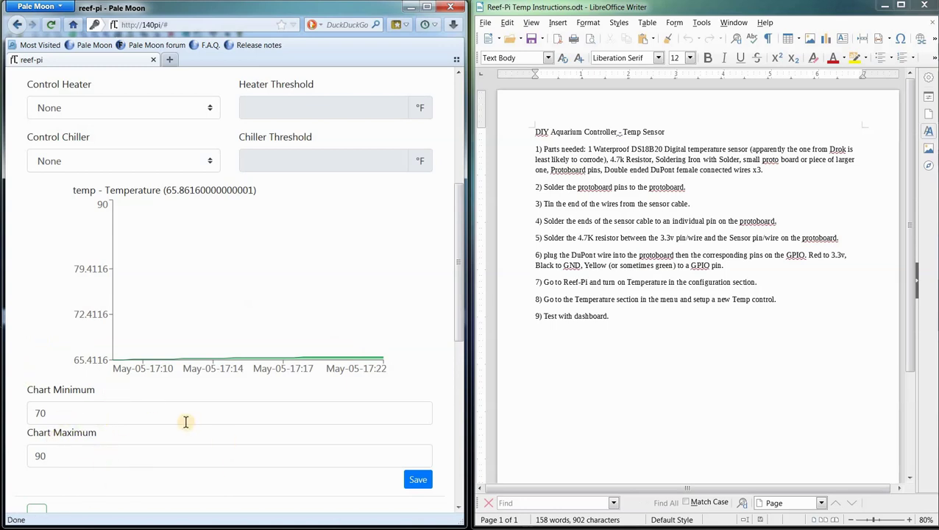
scroll(120, 397, down, 5)
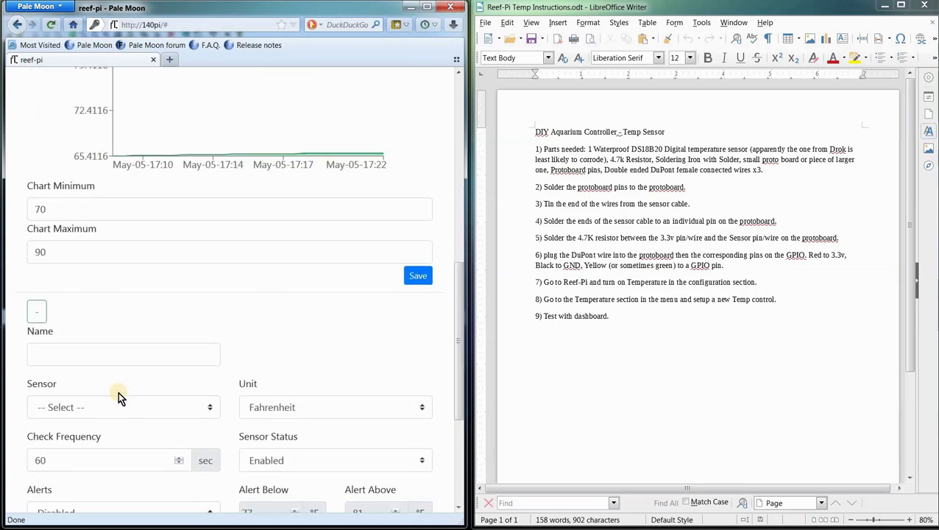
scroll(120, 398, down, 5)
scroll(46, 291, up, 5)
click(36, 311)
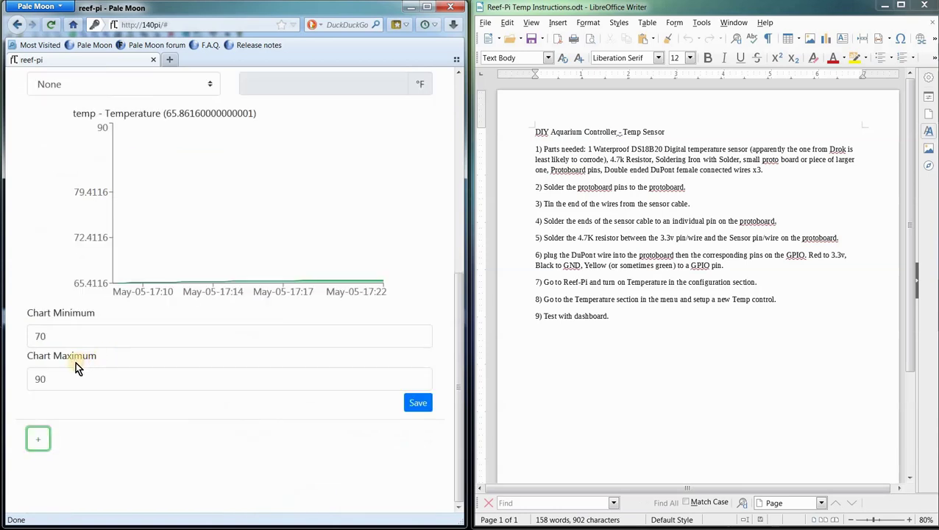
scroll(77, 368, up, 5)
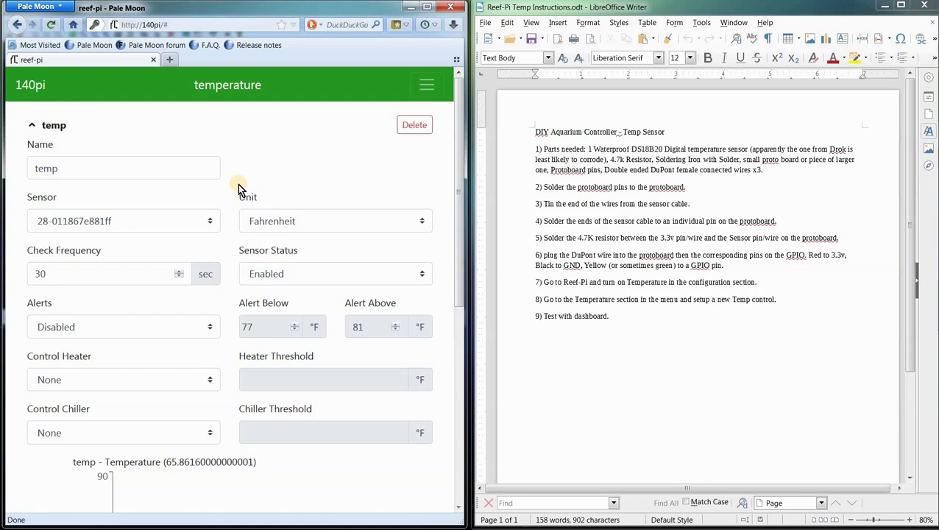
Step: Return to the Dashboard and look over the temp, equipment and ATO charts
click(426, 84)
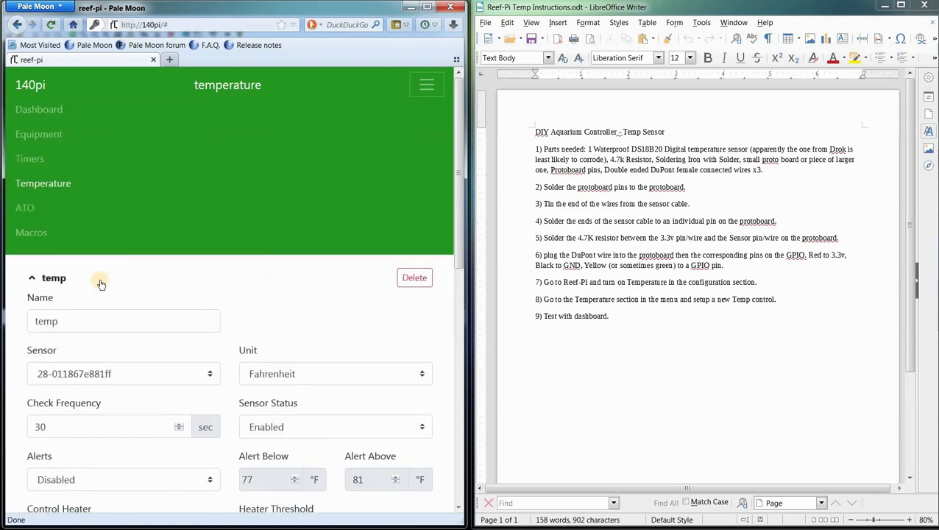
click(49, 112)
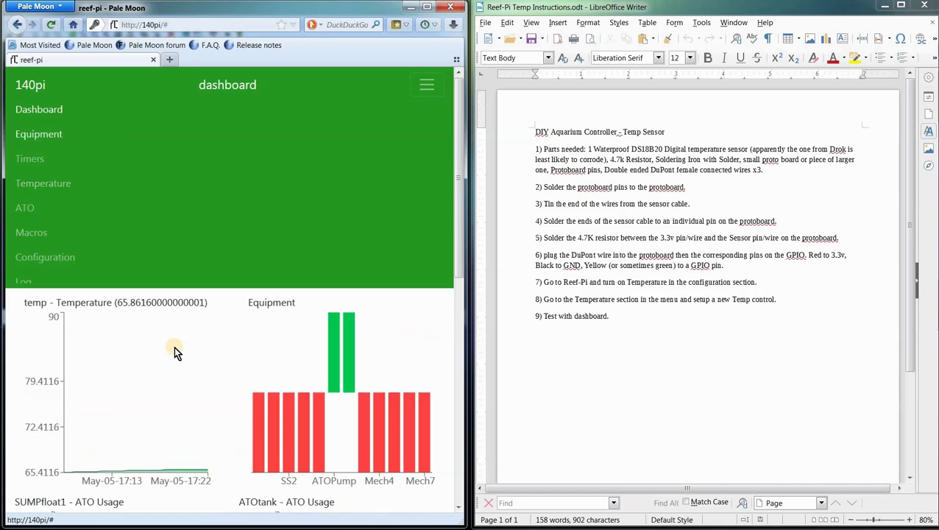
scroll(165, 311, down, 1)
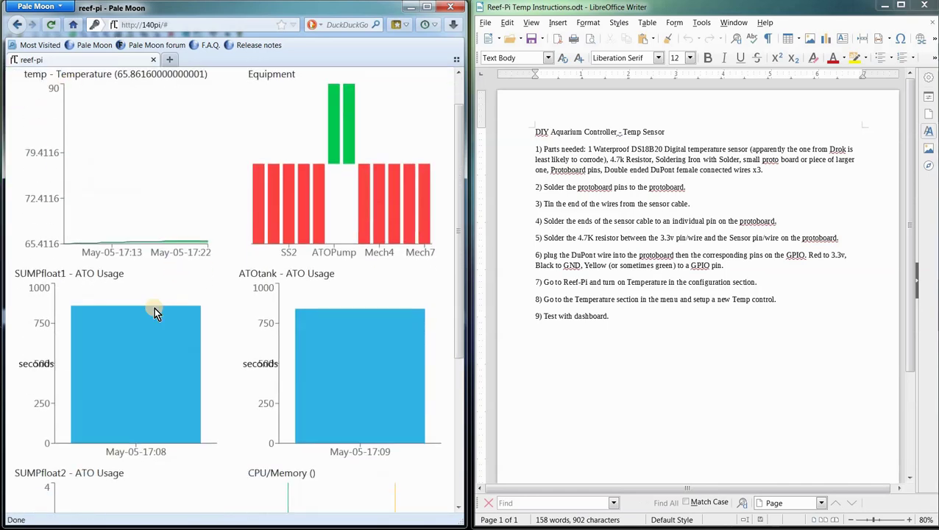
scroll(154, 313, down, 4)
scroll(144, 357, up, 4)
scroll(148, 302, down, 4)
scroll(200, 282, up, 3)
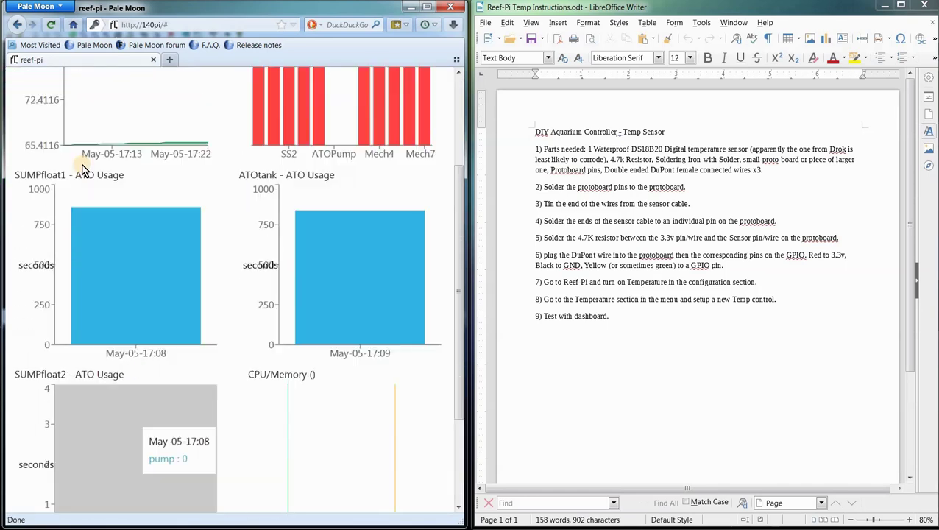
scroll(139, 229, up, 4)
scroll(222, 442, down, 8)
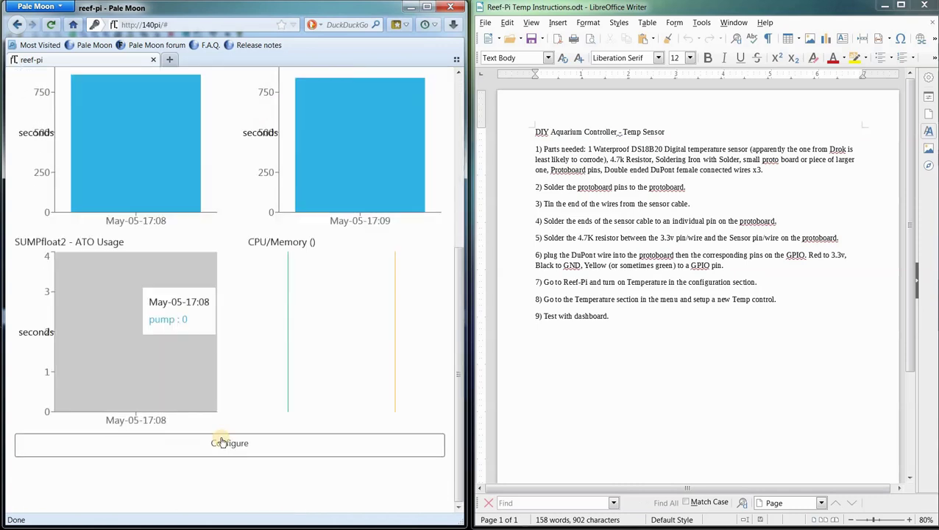
Step: Check the dashboard's chart layout settings, then go back to the dashboard charts
click(221, 442)
scroll(171, 327, up, 4)
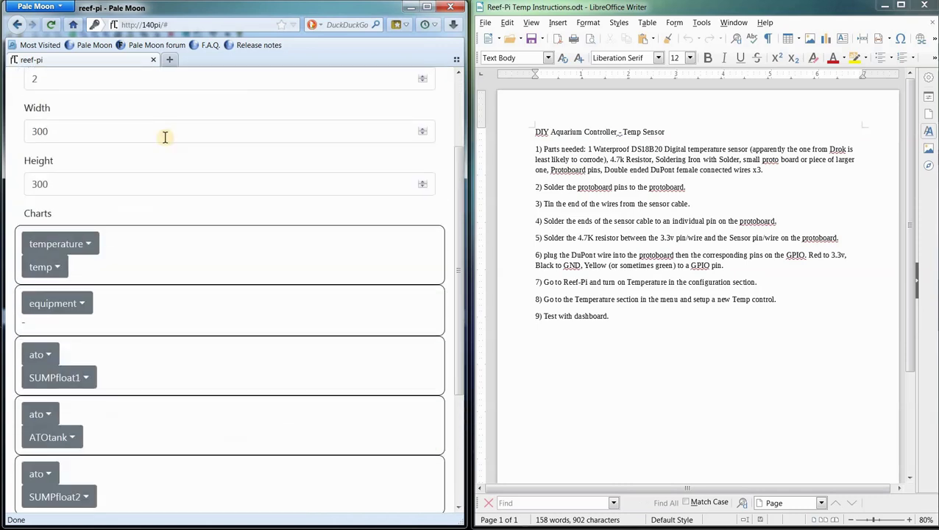
scroll(203, 350, up, 2)
scroll(214, 400, down, 5)
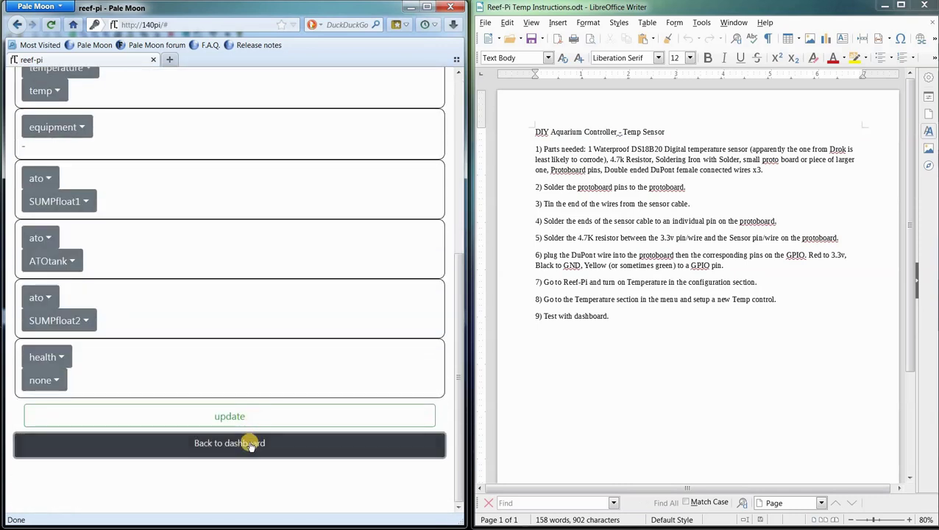
click(250, 444)
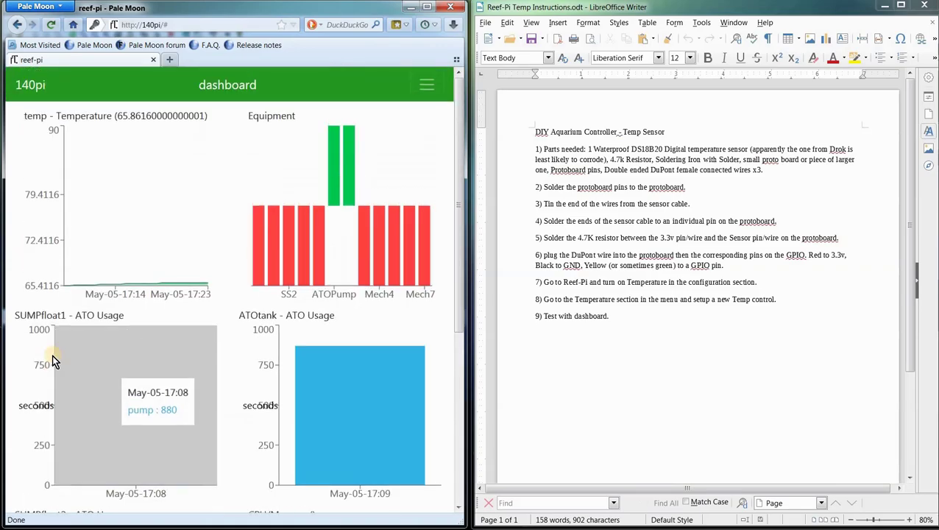